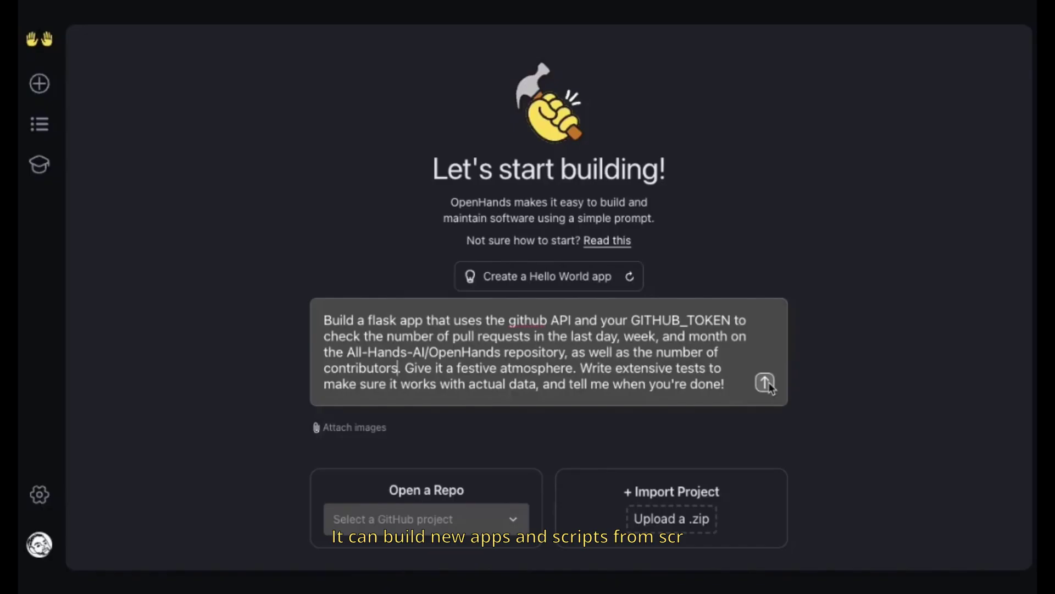
Step: Submit the festive Flask PR-and-contributor dashboard request and follow the agent's progress
left_click(765, 383)
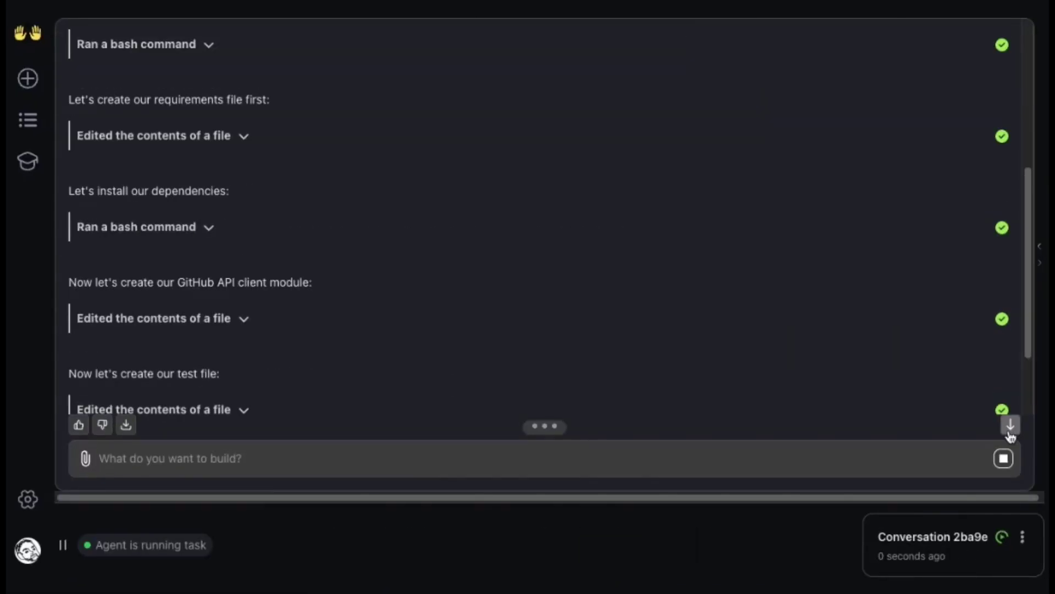
left_click(1010, 426)
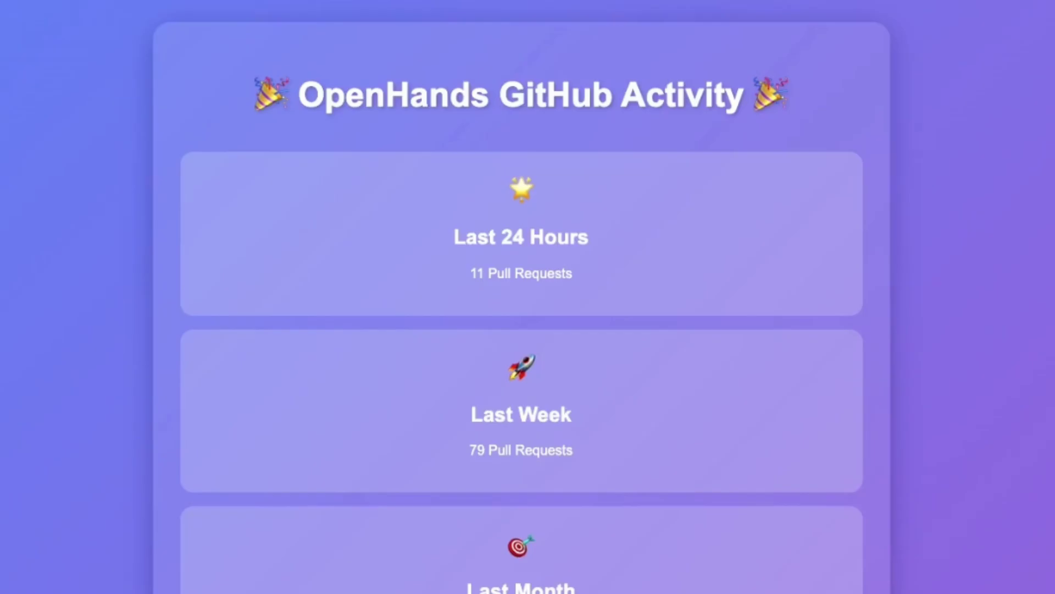
scroll(936, 413, "down", 2)
scroll(936, 412, "down", 3)
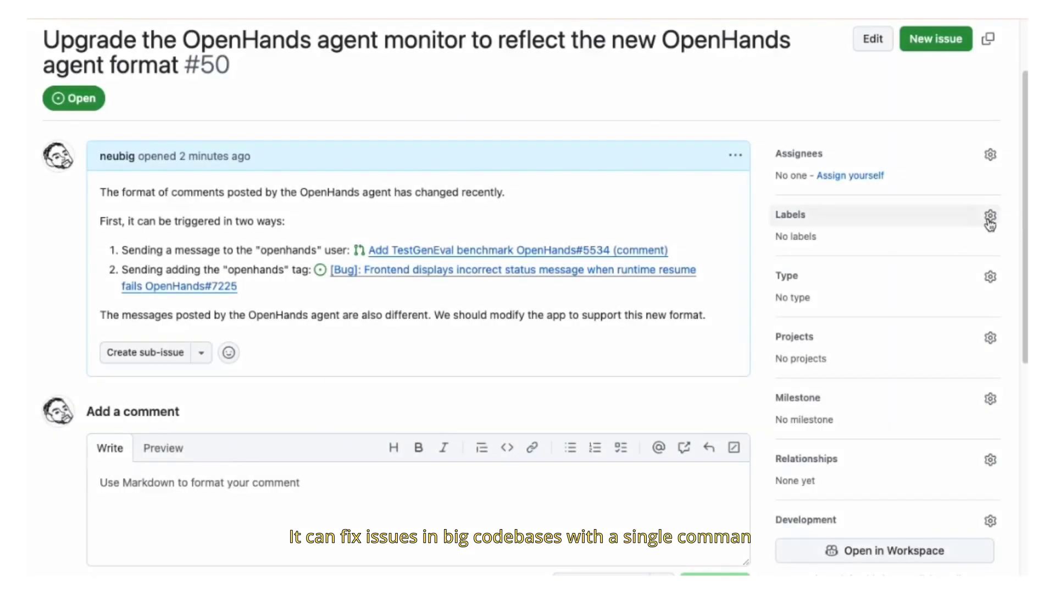
Step: Create and apply a new 'openhands' label to issue #50
left_click(990, 217)
type("open")
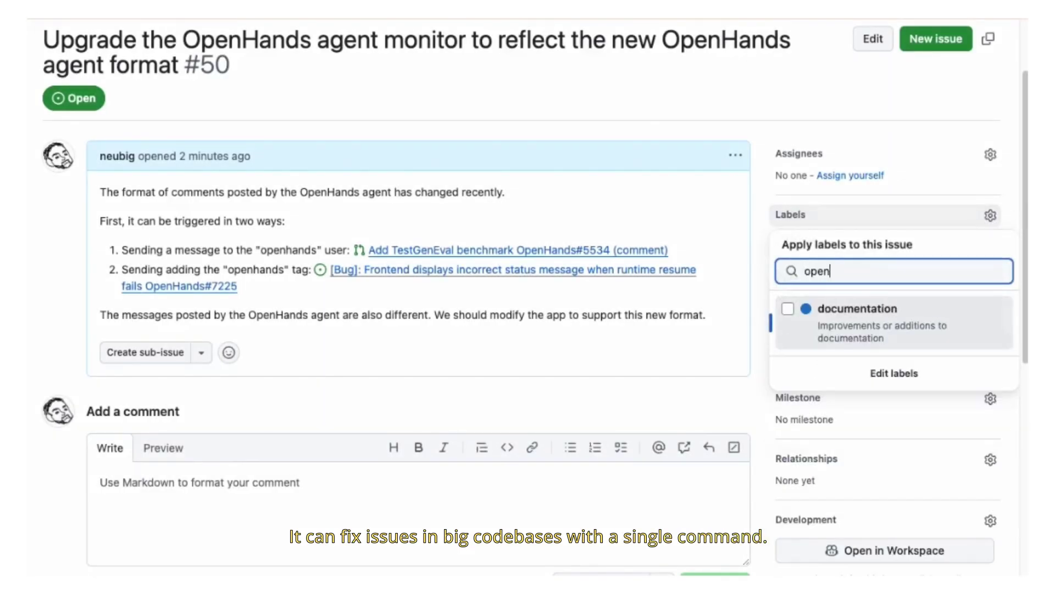
type("hands")
left_click(948, 308)
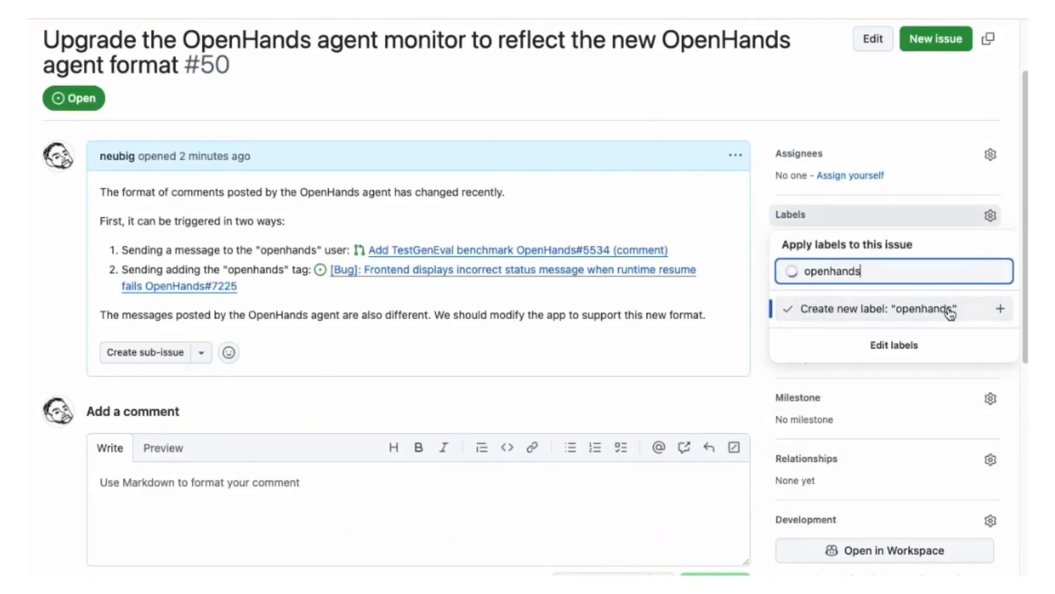
left_click(719, 381)
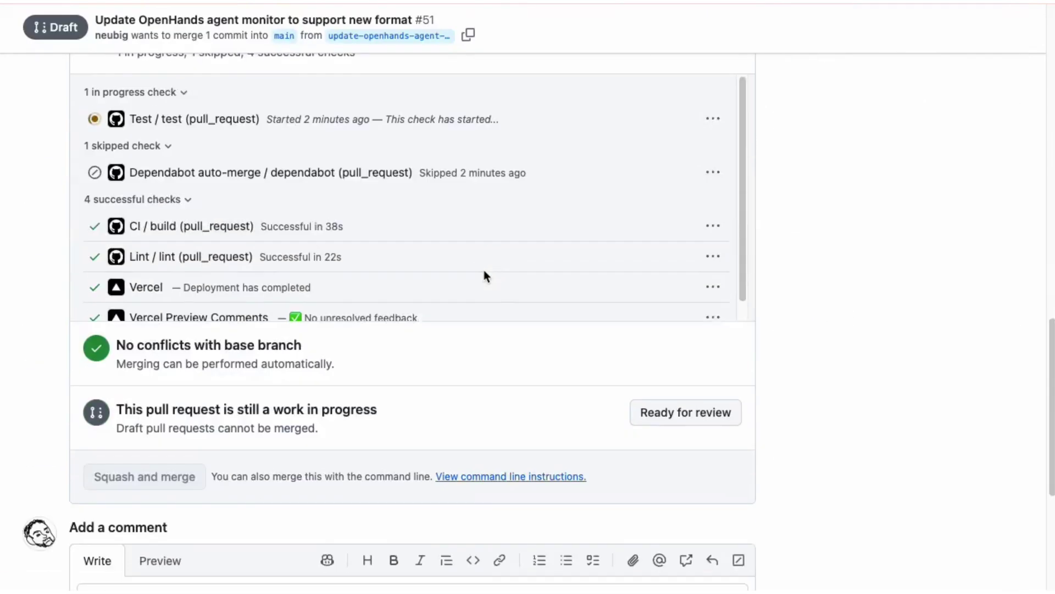
scroll(482, 268, "up", 4)
scroll(485, 271, "up", 10)
Step: Open the Files changed view of pull request #51
left_click(435, 216)
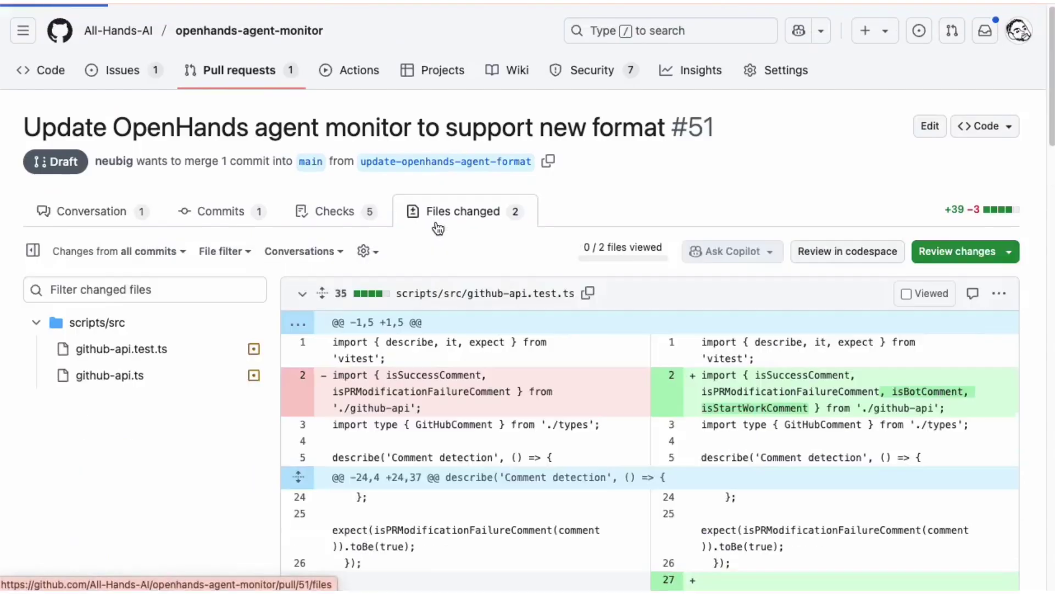
scroll(435, 232, "down", 5)
scroll(435, 229, "down", 4)
scroll(435, 229, "down", 7)
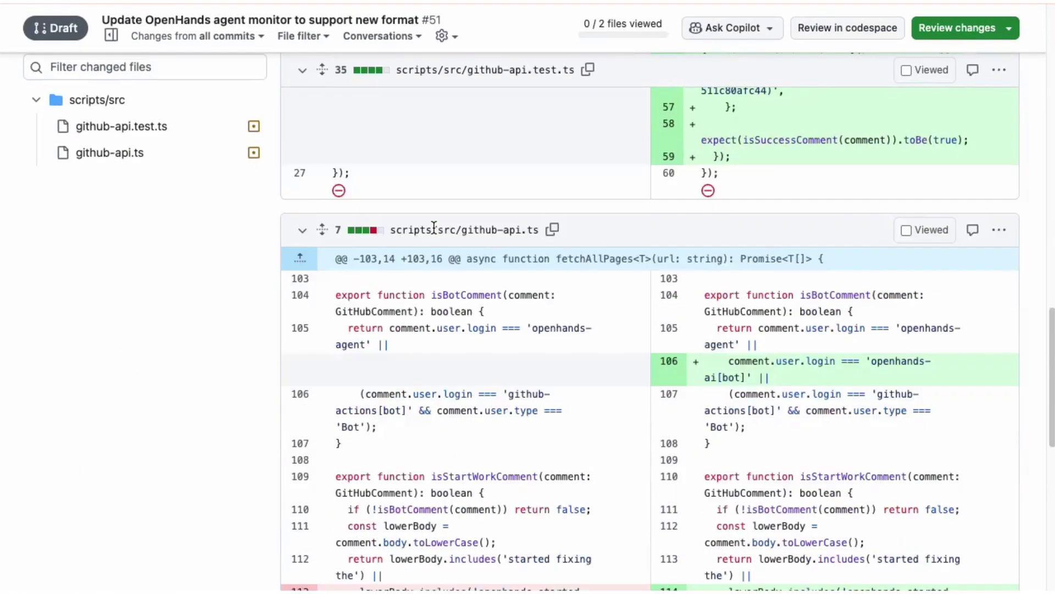
scroll(434, 228, "down", 4)
scroll(433, 226, "down", 5)
scroll(434, 226, "down", 2)
scroll(433, 227, "up", 3)
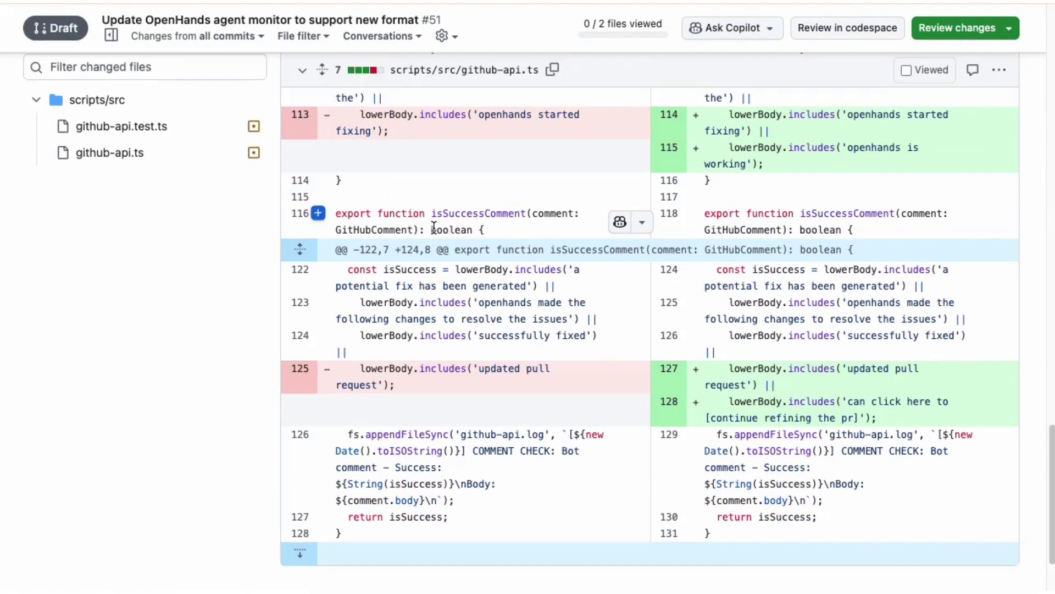
scroll(433, 230, "up", 2)
scroll(433, 225, "up", 3)
scroll(432, 226, "up", 10)
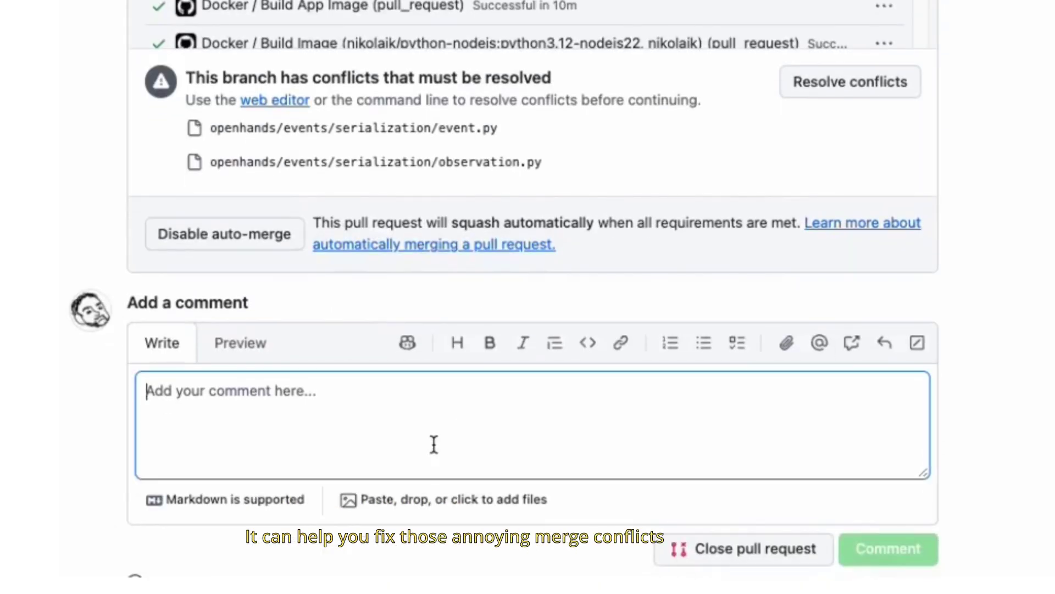
type("@openhands please fix all merge conflicts in this PR")
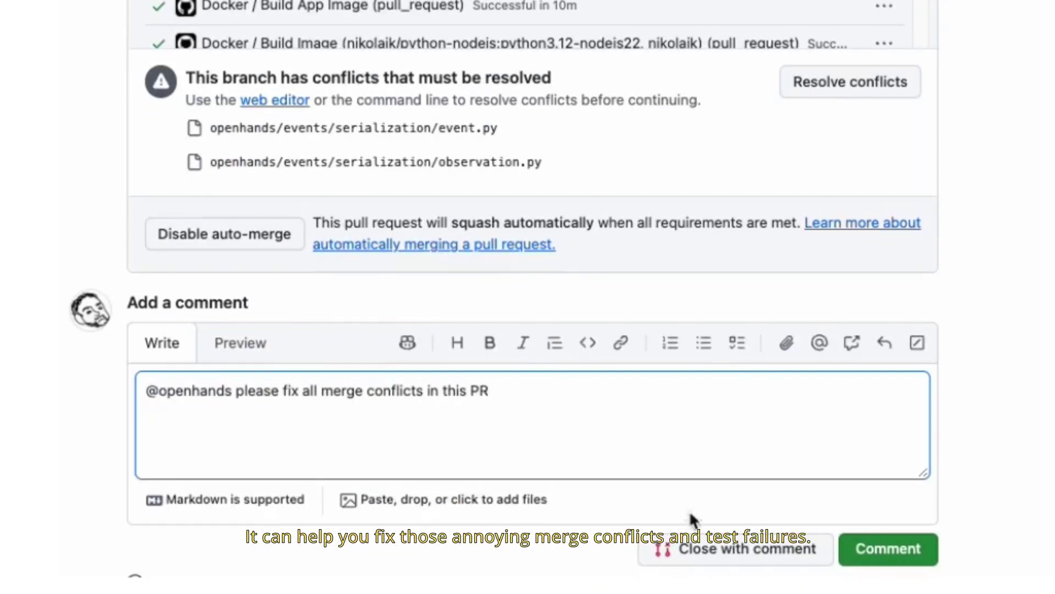
left_click(888, 548)
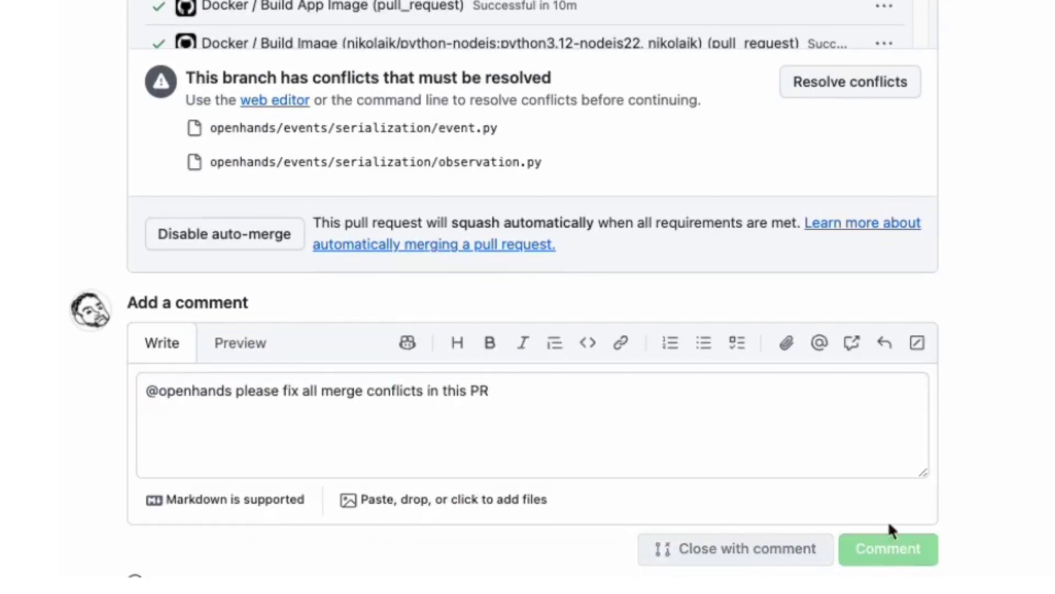
scroll(528, 330, "up", 10)
scroll(528, 329, "up", 1)
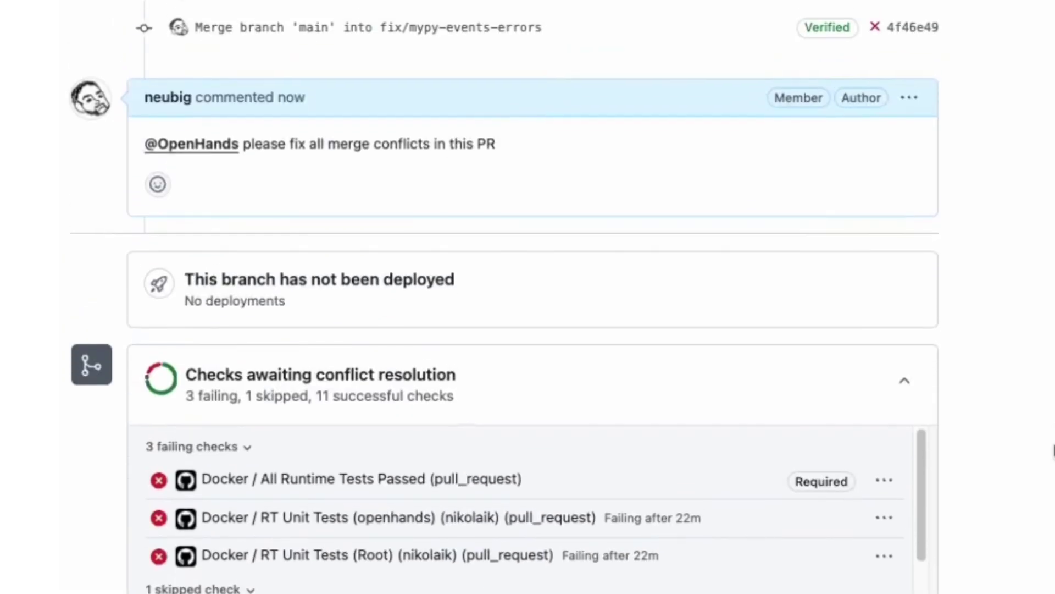
scroll(528, 330, "up", 1)
scroll(529, 330, "up", 1)
scroll(528, 331, "up", 1)
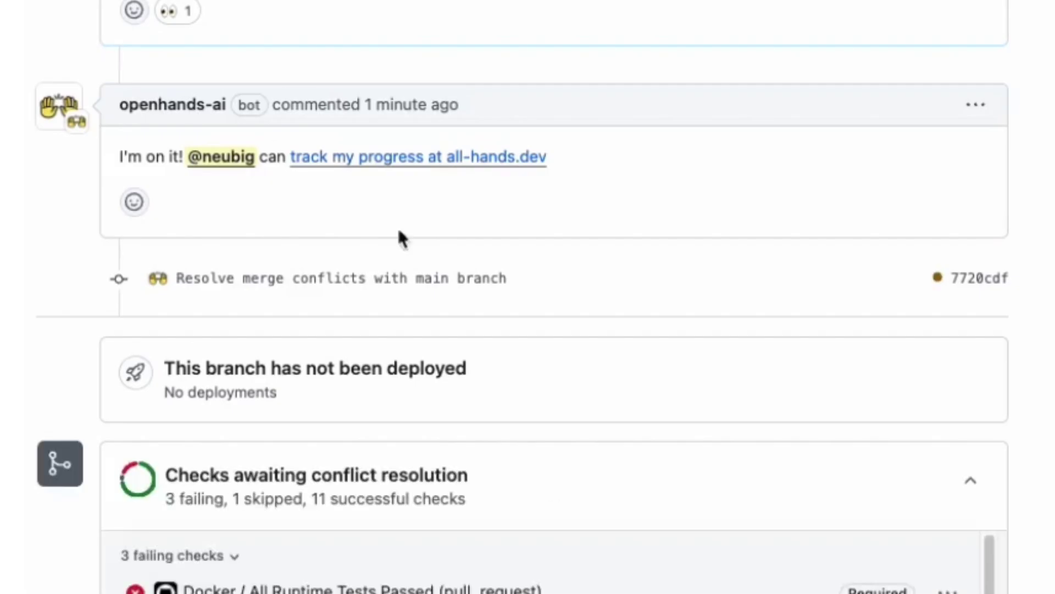
scroll(494, 373, "down", 5)
scroll(494, 373, "down", 3)
scroll(341, 71, "up", 1)
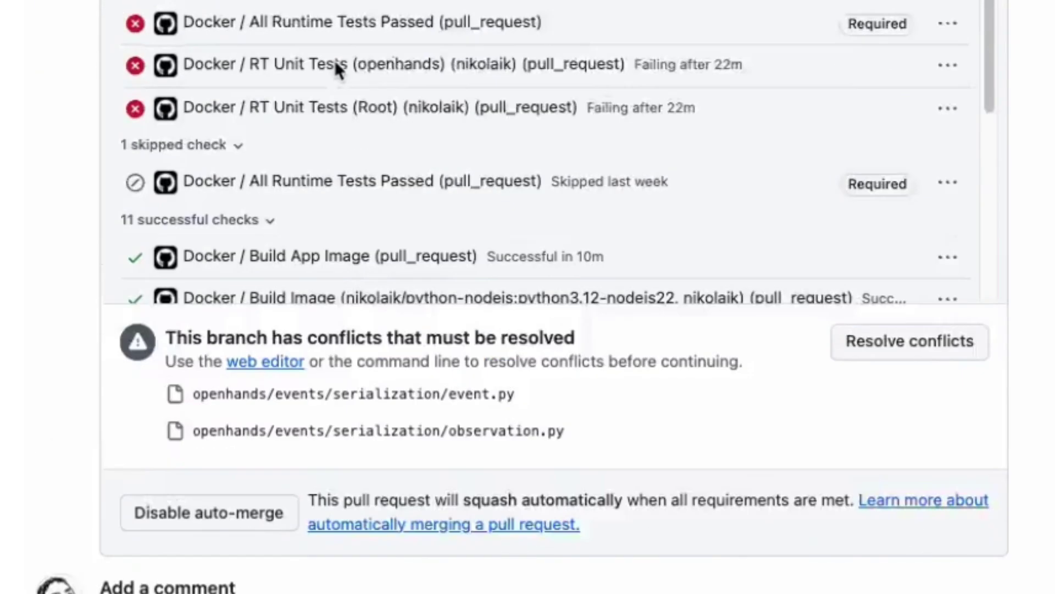
scroll(341, 72, "up", 2)
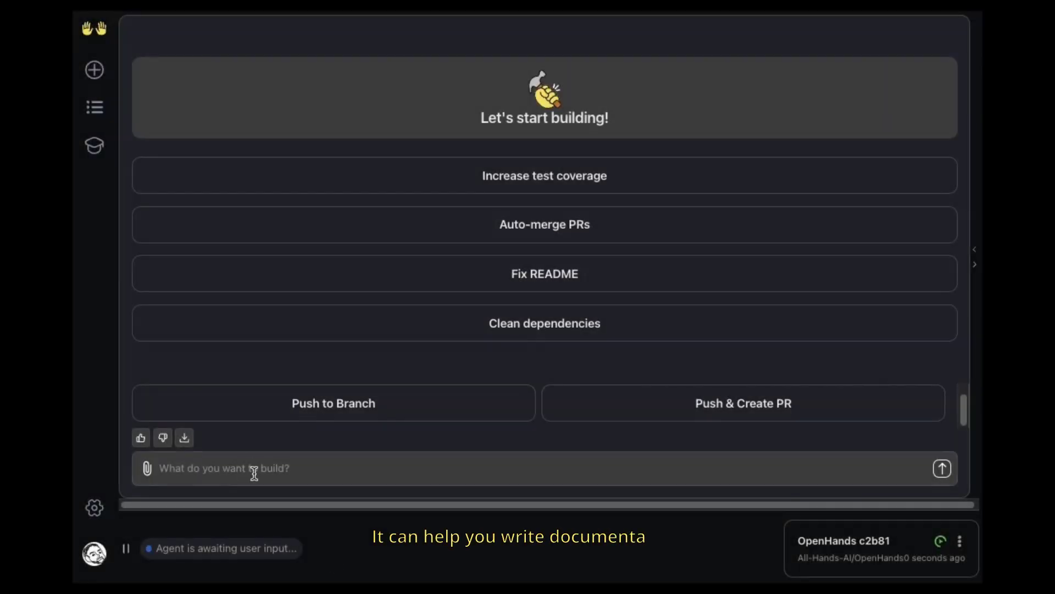
Step: Send the agent the Japanese docs request, modelled on French and Chinese docs, with a PR
left_click(254, 472)
type("Add Japanese docs for OpenHand")
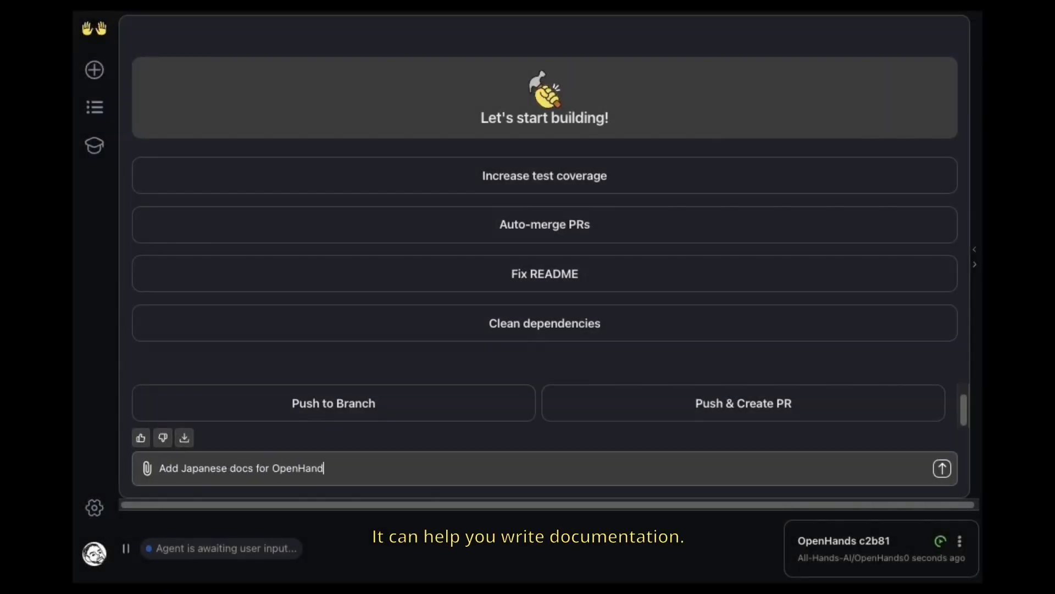
type("s in the \"")
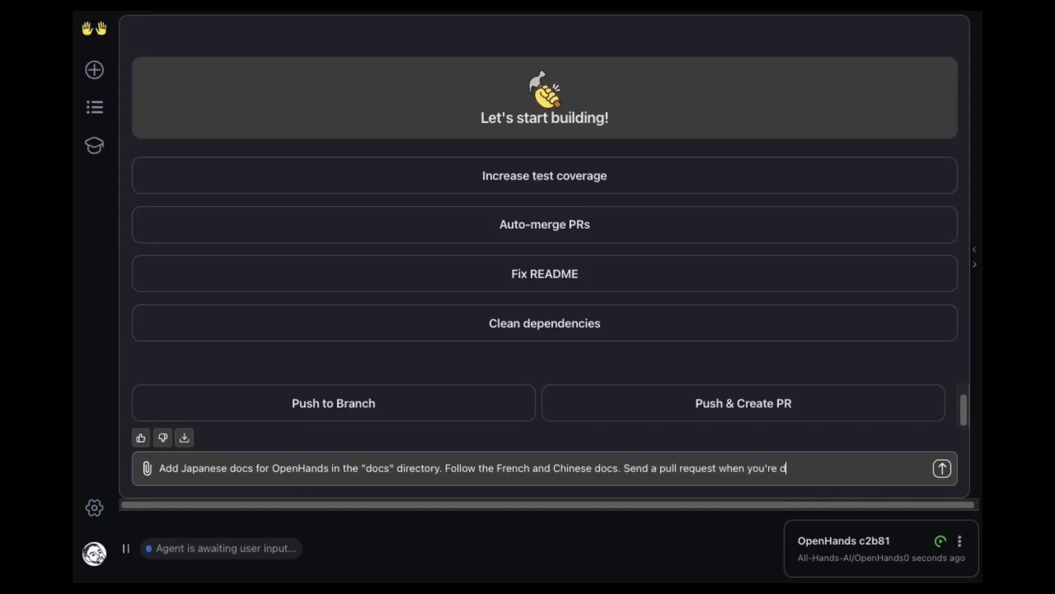
type("me.")
key("Return")
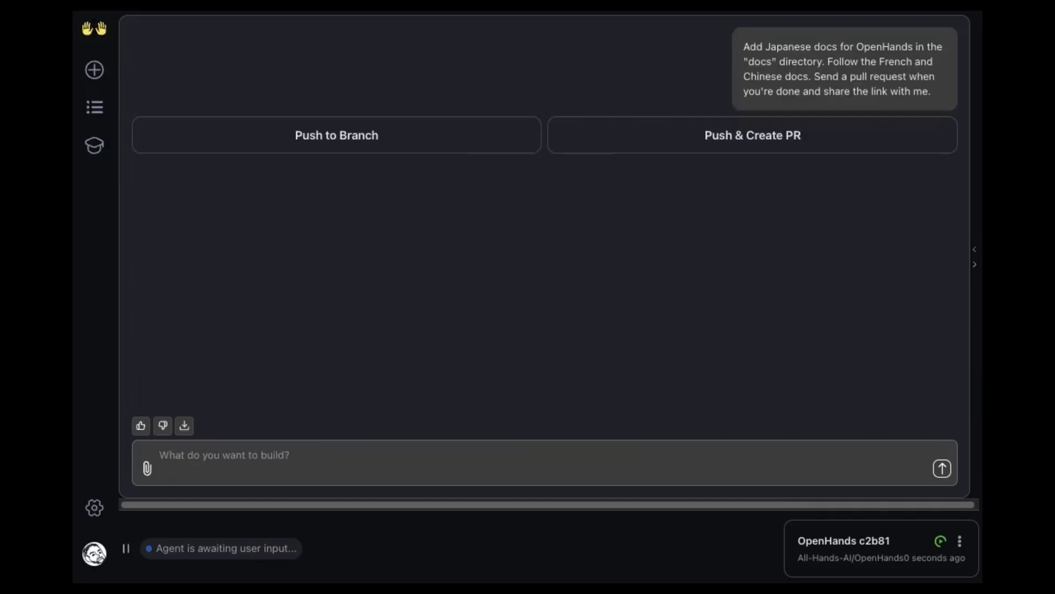